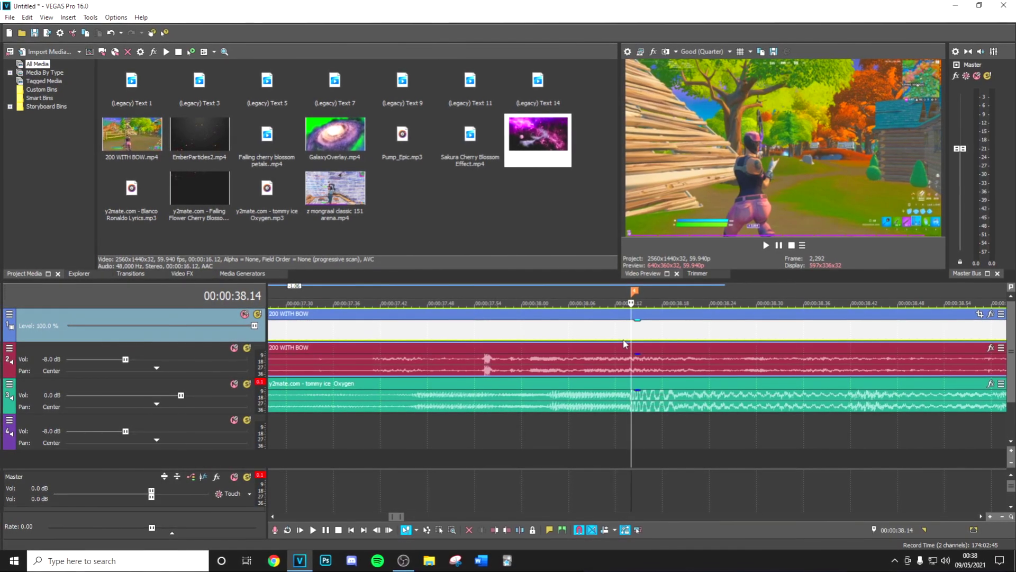
Insert a new video track above the gameplay clip and set its compositing mode to Screen.
{"action": "left_click", "coordinate": [629, 408]}
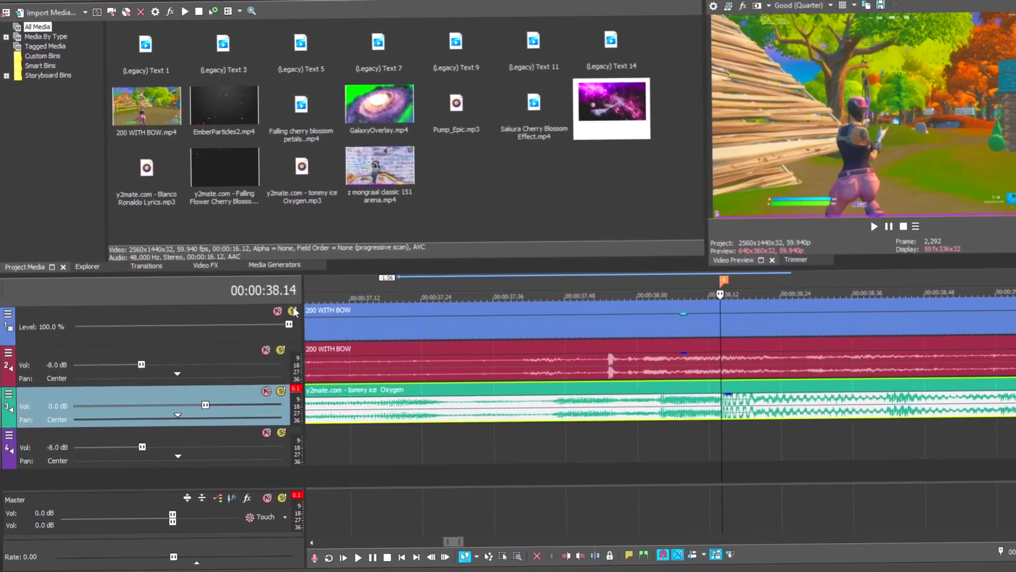
{"action": "right_click", "coordinate": [128, 320]}
{"action": "left_click", "coordinate": [167, 347]}
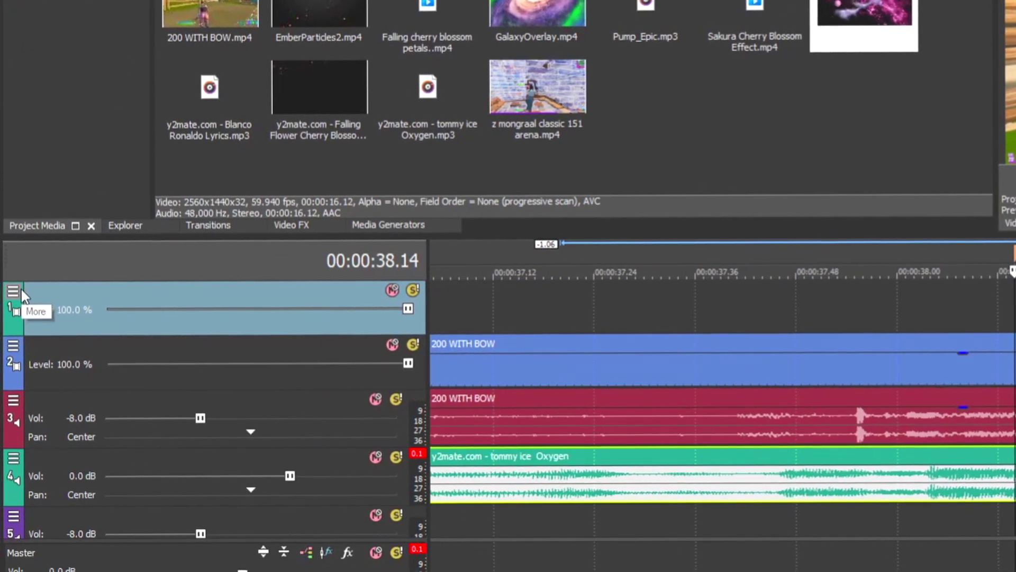
{"action": "left_click", "coordinate": [12, 292]}
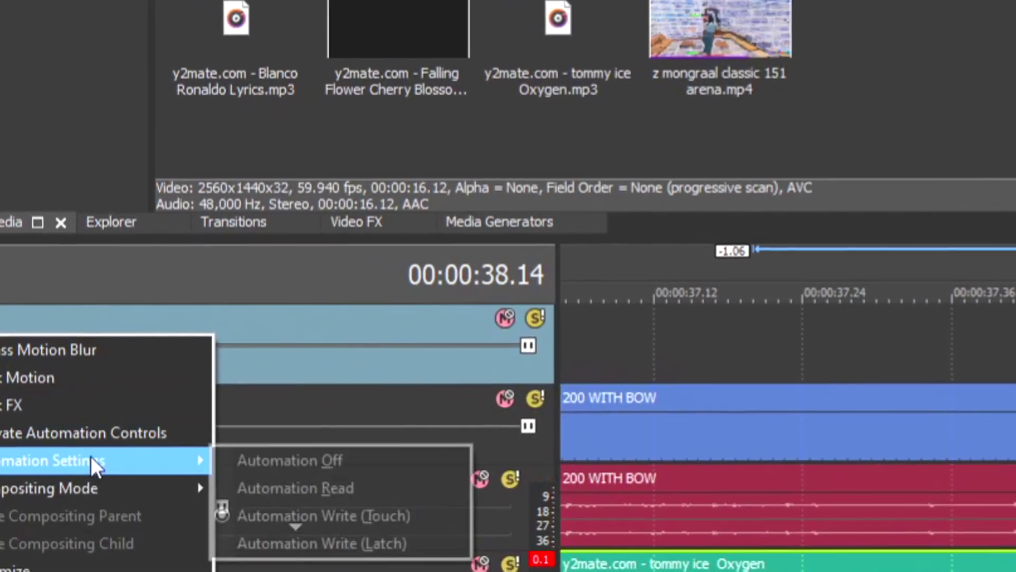
{"action": "mouse_move", "coordinate": [121, 410]}
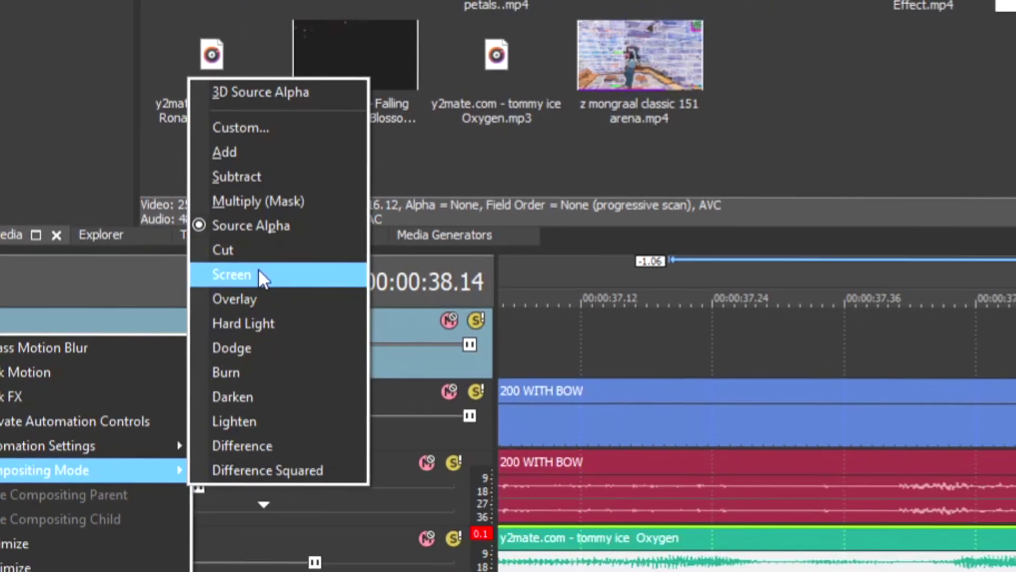
{"action": "left_click", "coordinate": [297, 270]}
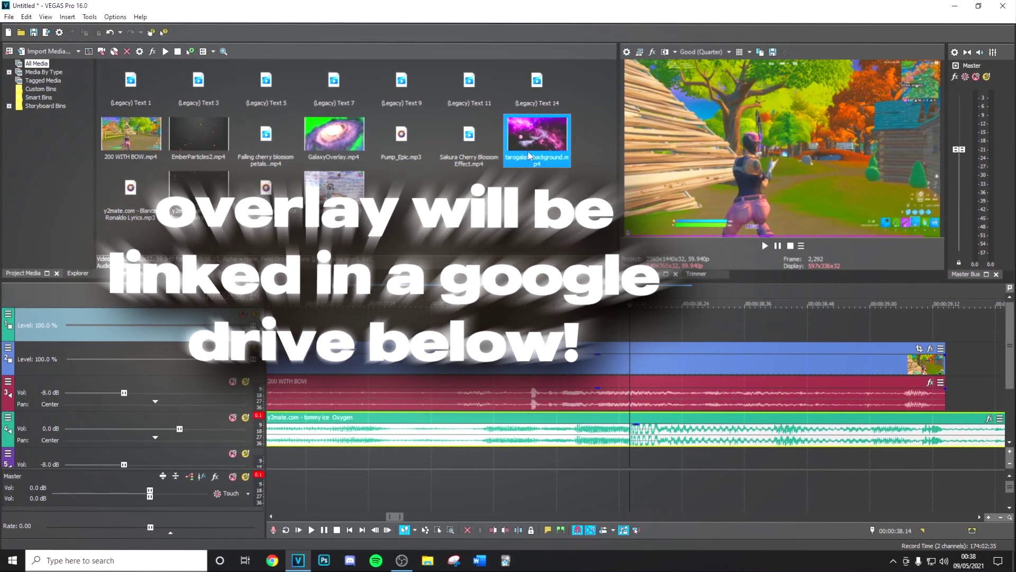
Place the tarogalaxybackground overlay on the new video track and shift it earlier so it spans the marker.
{"action": "left_click_drag", "start_coordinate": [530, 155], "coordinate": [635, 329]}
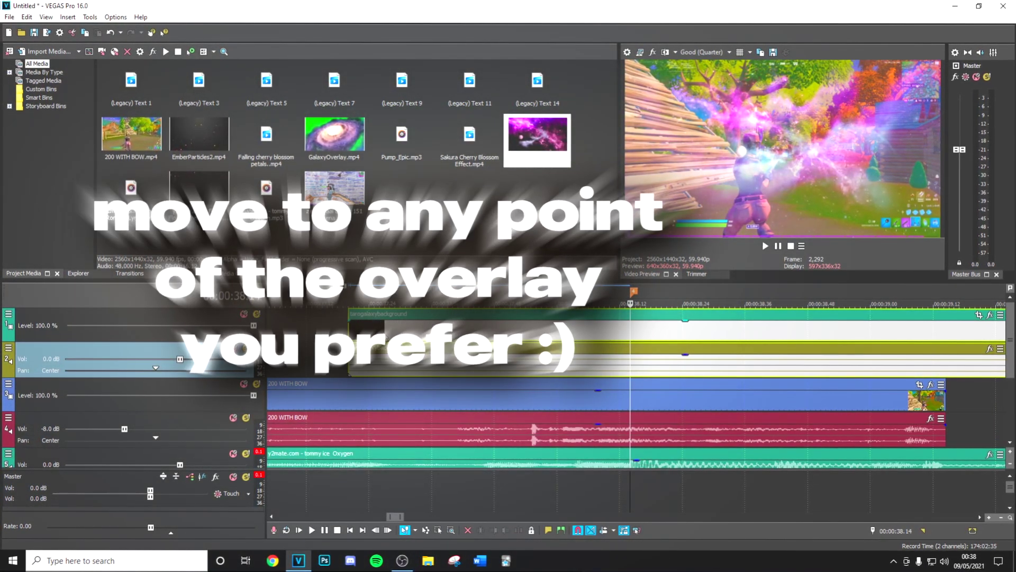
{"action": "scroll", "coordinate": [529, 339], "scroll_direction": "down", "scroll_amount": 2}
{"action": "left_click_drag", "start_coordinate": [707, 338], "coordinate": [668, 337]}
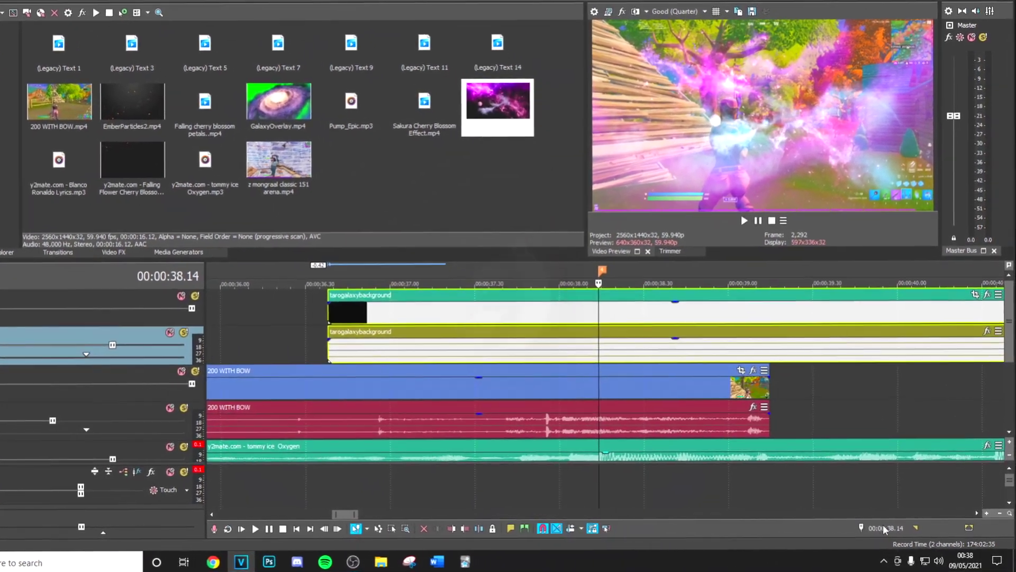
Split the galaxy overlay at 00:00:37.24 and delete the section before the cut.
{"action": "left_click", "coordinate": [881, 523]}
{"action": "key", "text": "BackSpace"}
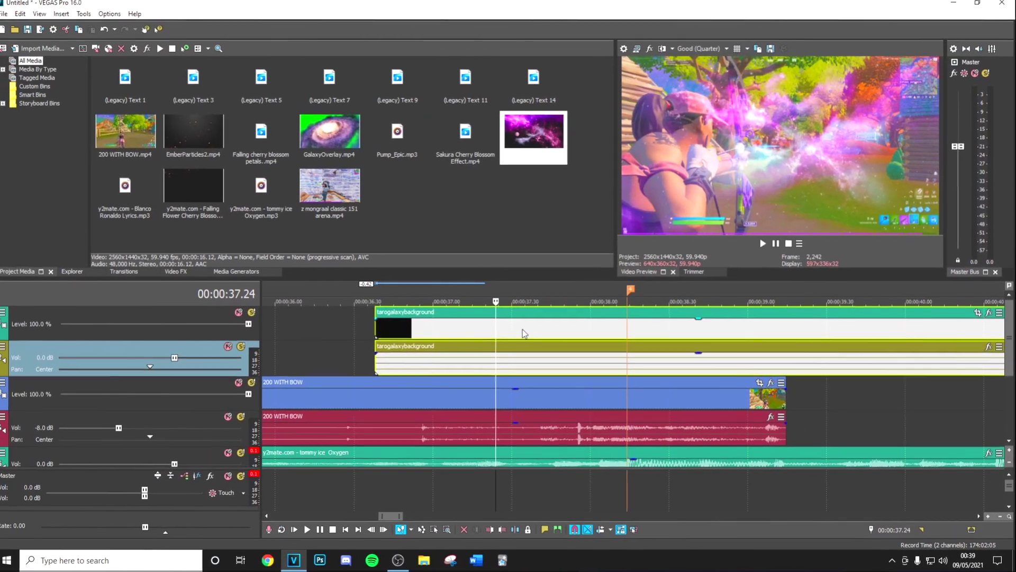
{"action": "right_click", "coordinate": [51, 109]}
{"action": "left_click", "coordinate": [95, 96]}
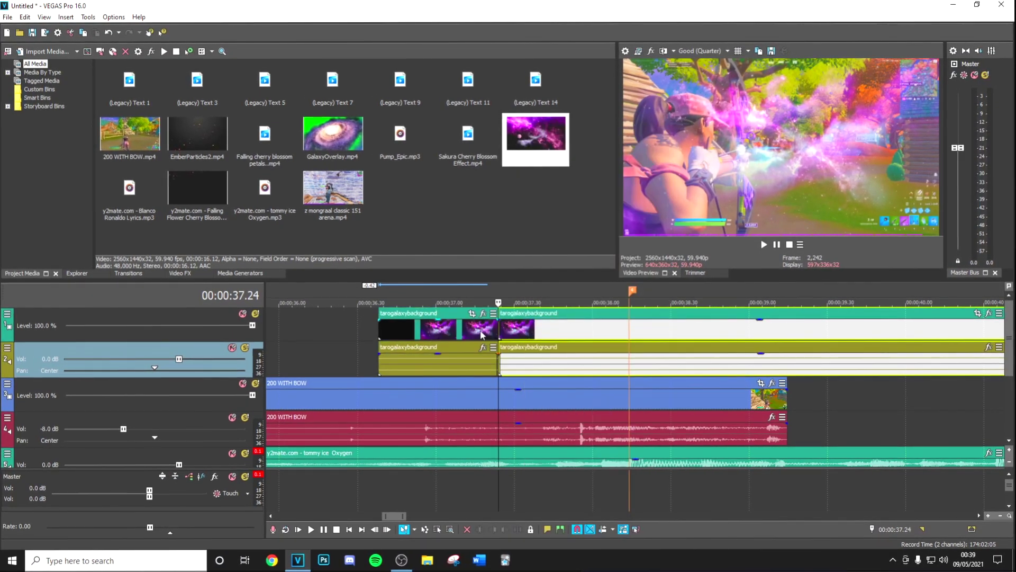
{"action": "left_click", "coordinate": [481, 332]}
{"action": "key", "text": "Delete"}
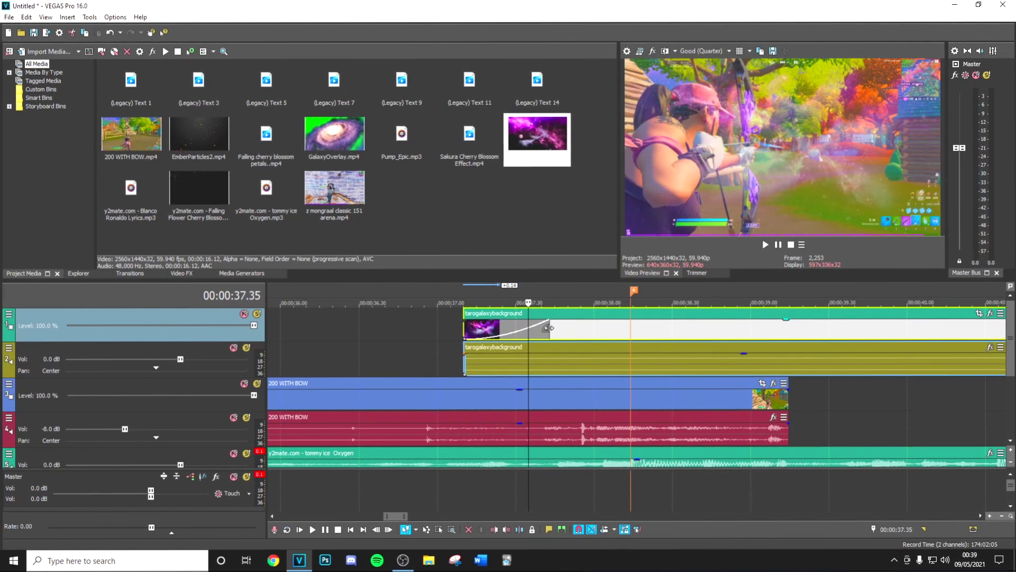
Trim the galaxy overlay to end at 00:00:38.17, just after the marker, and give it a fade-out of about 5 frames.
{"action": "left_click", "coordinate": [635, 332]}
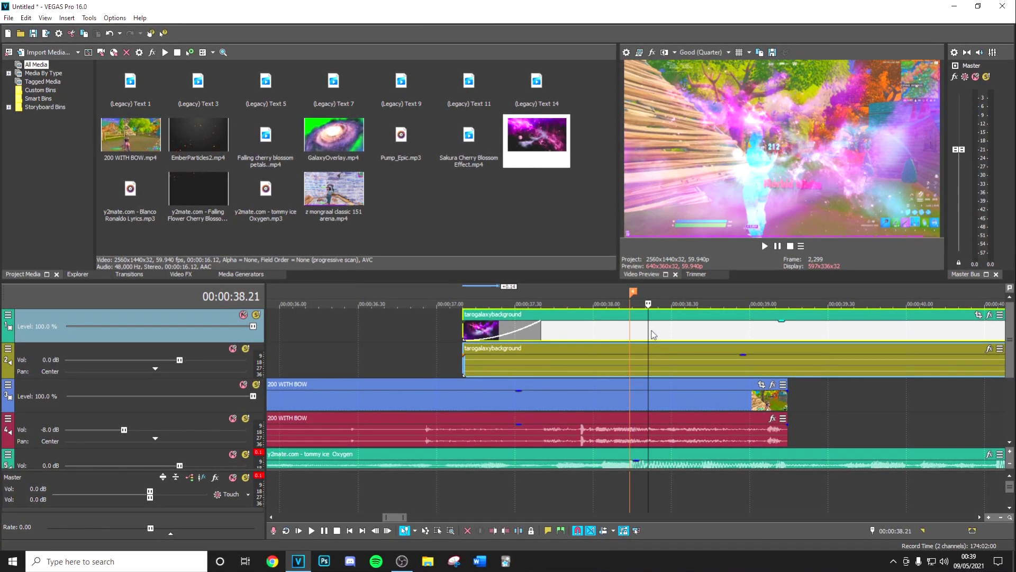
{"action": "scroll", "coordinate": [660, 334], "scroll_direction": "up", "scroll_amount": 3}
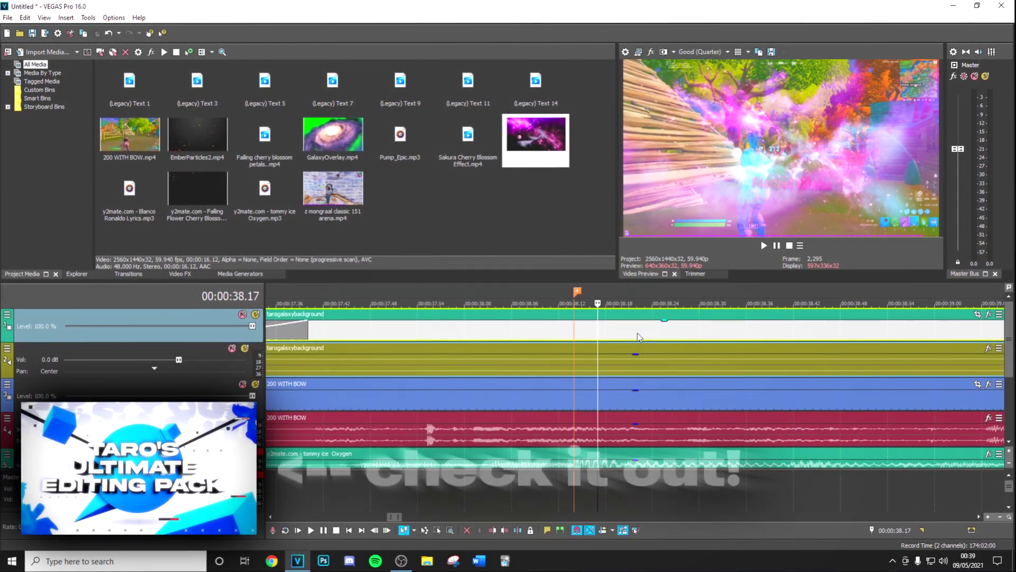
{"action": "left_click", "coordinate": [636, 334]}
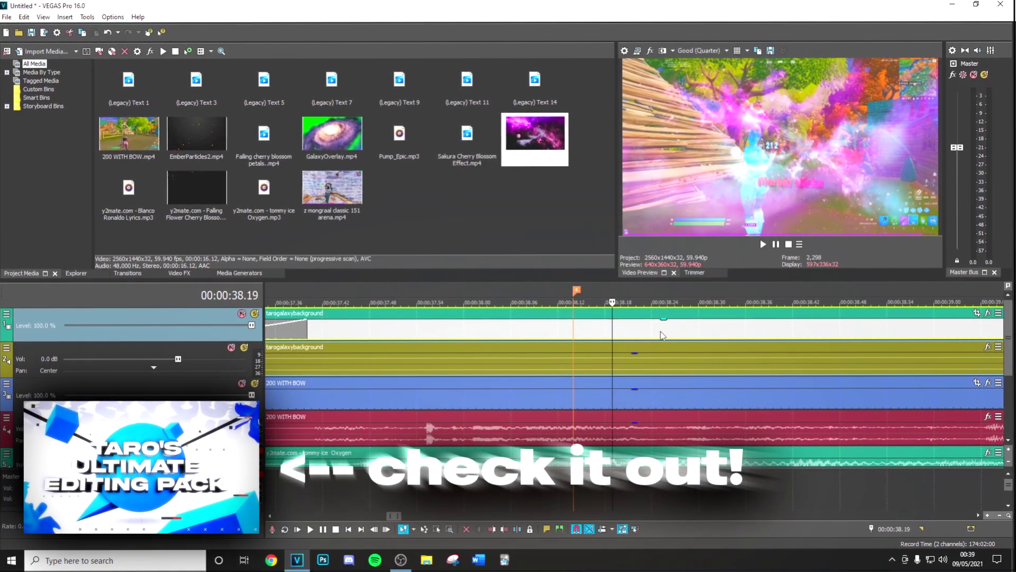
{"action": "right_click", "coordinate": [649, 334]}
{"action": "left_click", "coordinate": [662, 325]}
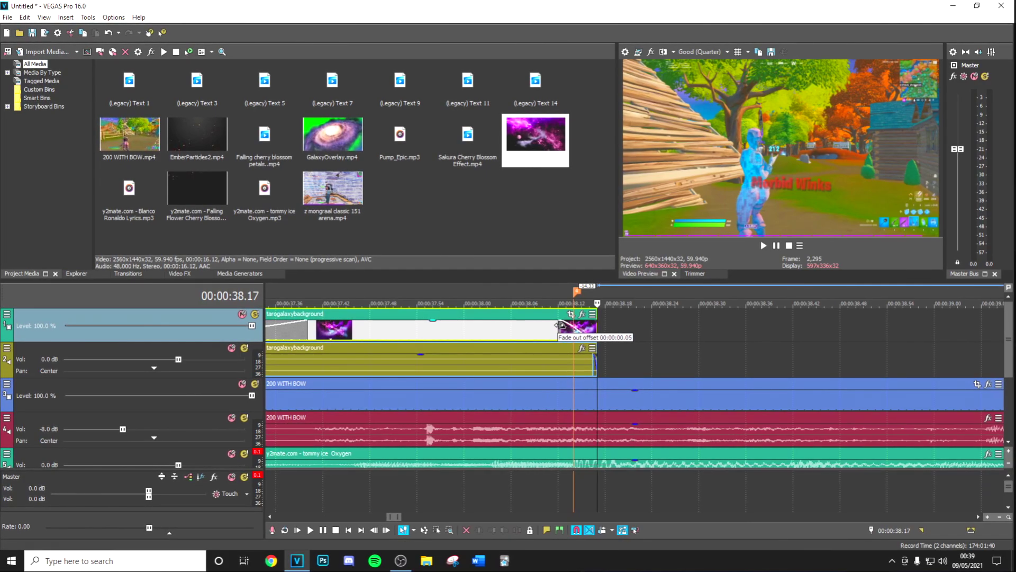
{"action": "key", "text": "space"}
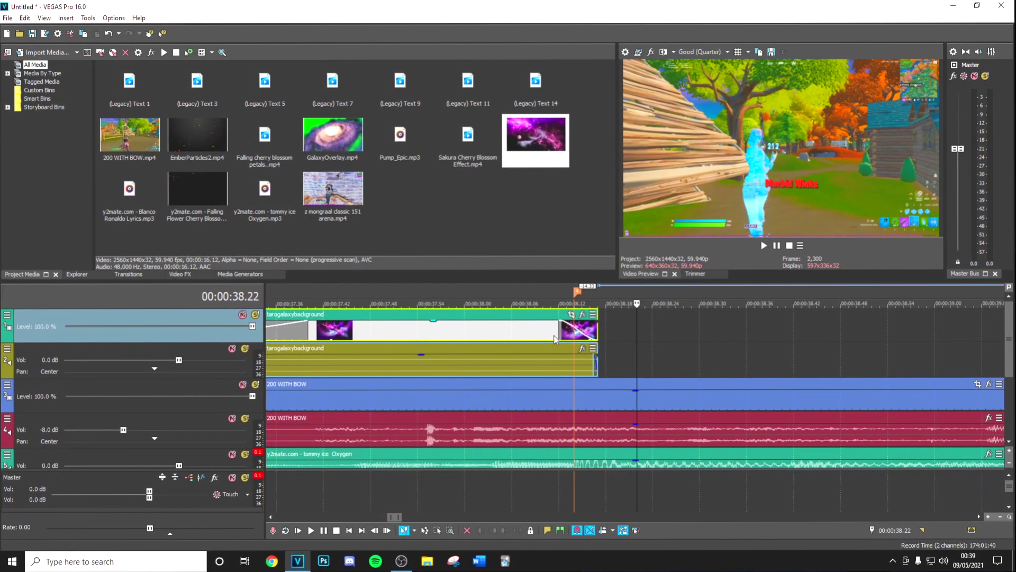
In the overlay's Pan/Crop, animate a zoom-in with a rotation angle of 3.1 at the last keyframe and change both keyframes' interpolation.
{"action": "left_click", "coordinate": [499, 335]}
{"action": "scroll", "coordinate": [499, 335], "scroll_direction": "down", "scroll_amount": 1}
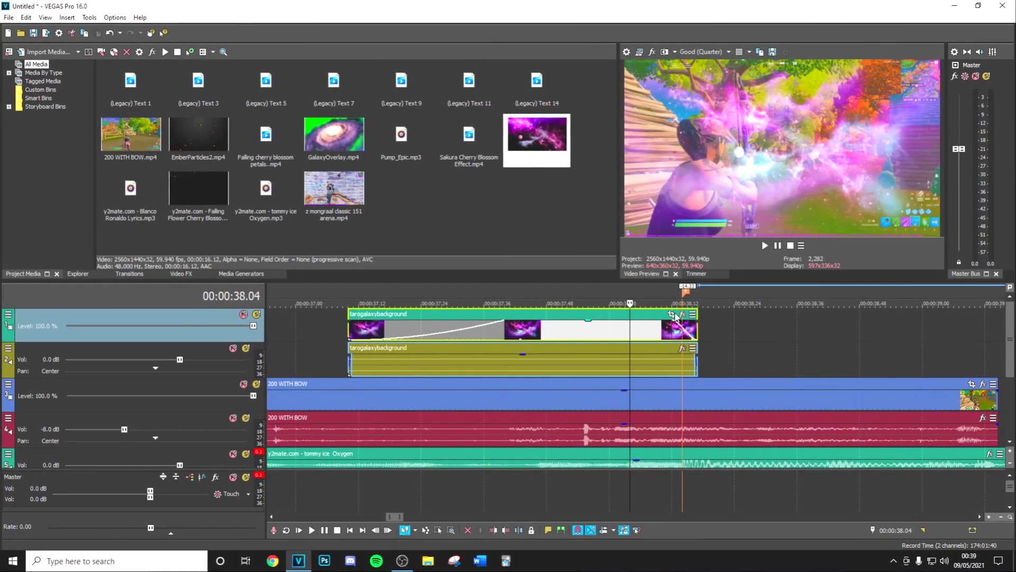
{"action": "left_click", "coordinate": [672, 314]}
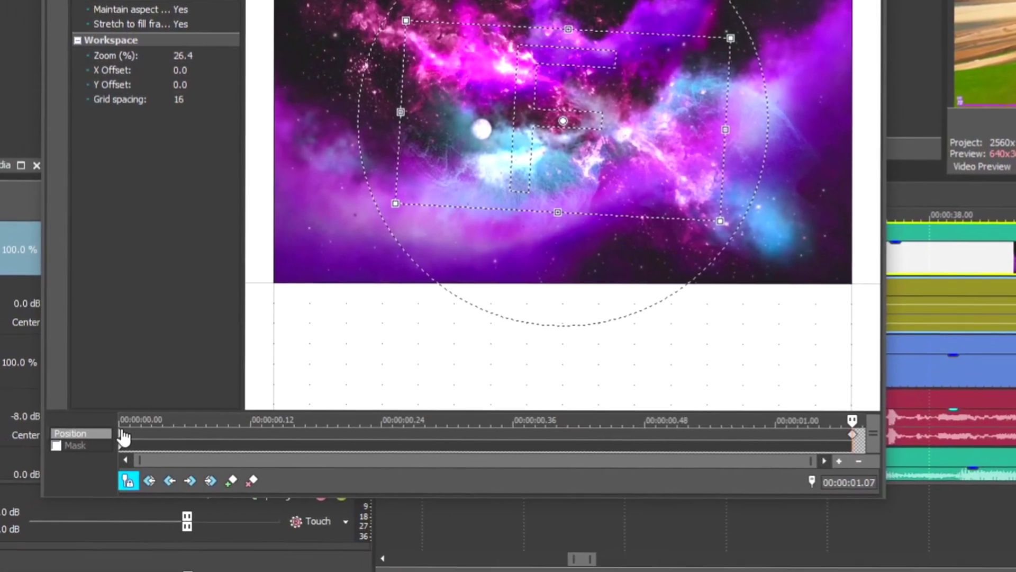
{"action": "left_click", "coordinate": [123, 431]}
{"action": "right_click", "coordinate": [141, 393]}
{"action": "left_click", "coordinate": [187, 344]}
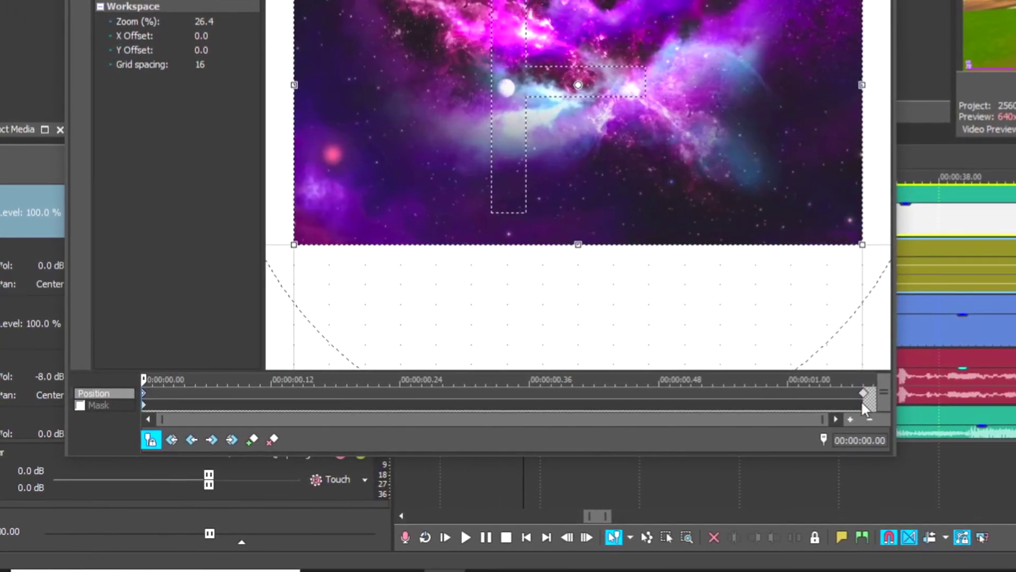
{"action": "left_click", "coordinate": [864, 393]}
{"action": "right_click", "coordinate": [864, 392]}
{"action": "left_click", "coordinate": [901, 344]}
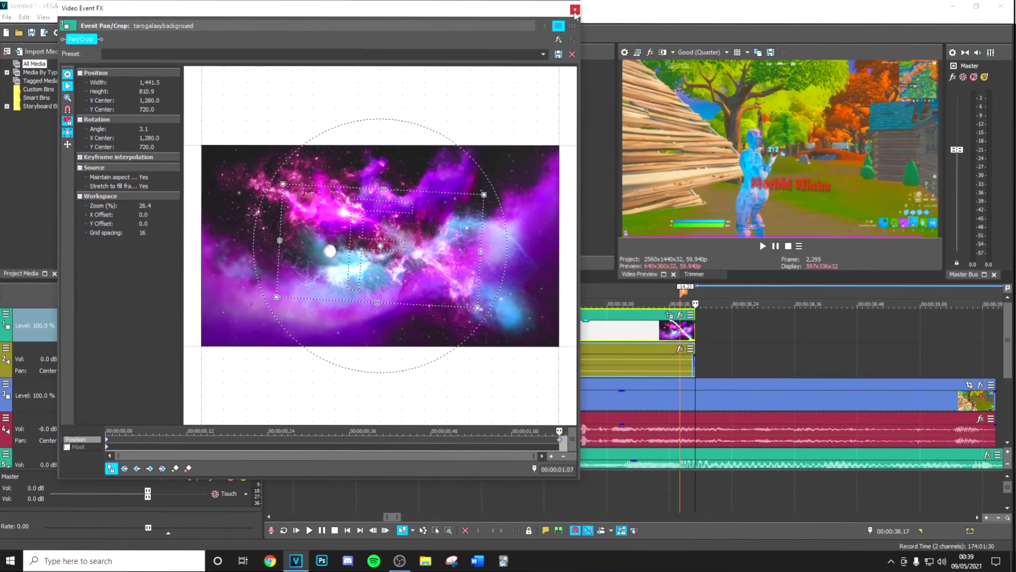
{"action": "left_click", "coordinate": [575, 9]}
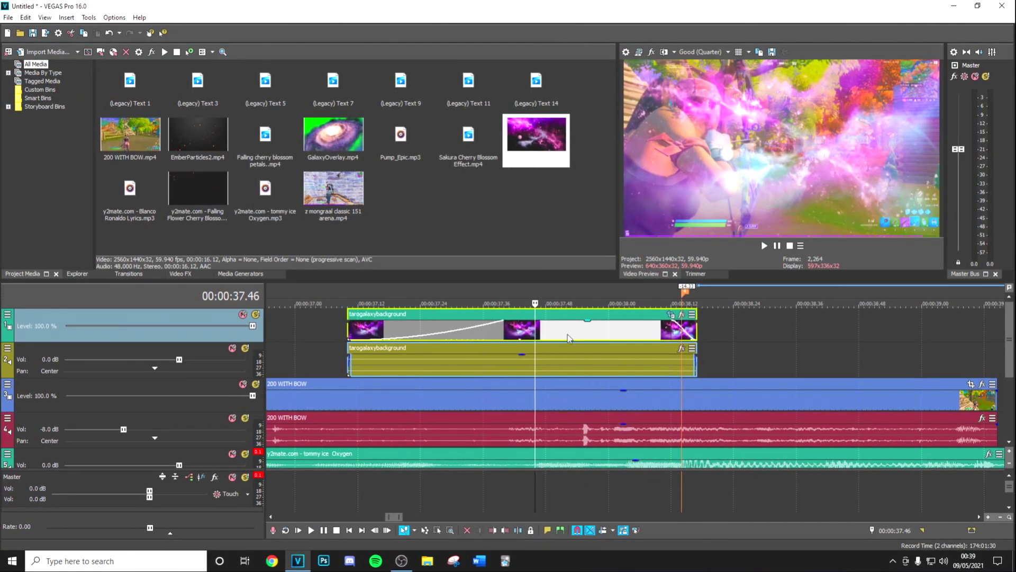
Split the 200 WITH BOW clip 50 frames before the marker.
{"action": "key", "text": "Right"}
{"action": "key", "text": "Right"}
{"action": "key", "text": "Right"}
{"action": "key", "text": "Right"}
{"action": "key", "text": "Right"}
{"action": "key", "text": "Right"}
{"action": "key", "text": "Right"}
{"action": "key", "text": "Right"}
{"action": "key", "text": "Right"}
{"action": "key", "text": "Right"}
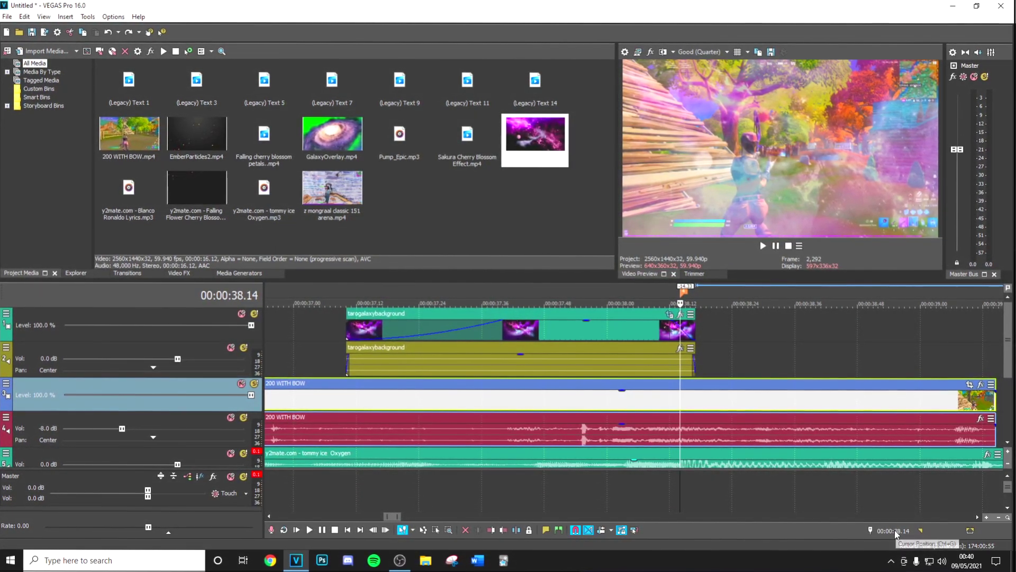
{"action": "type", "text": "-50"}
{"action": "key", "text": "Return"}
{"action": "right_click", "coordinate": [516, 395]}
{"action": "left_click", "coordinate": [550, 209]}
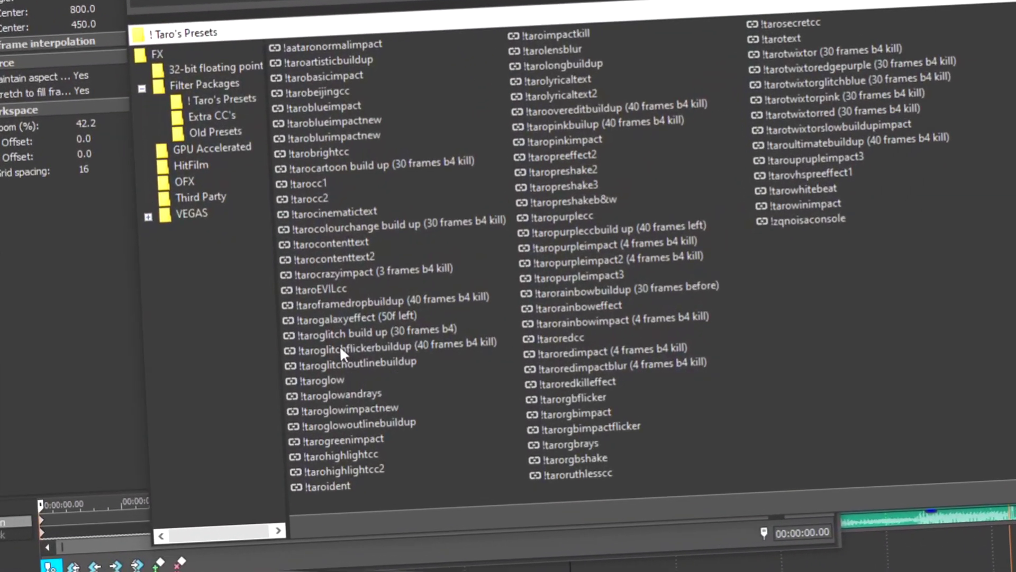
Apply the !tarogalaxyeffect video effect preset to the 200 WITH BOW section after the cut and preview it.
{"action": "left_click", "coordinate": [296, 329]}
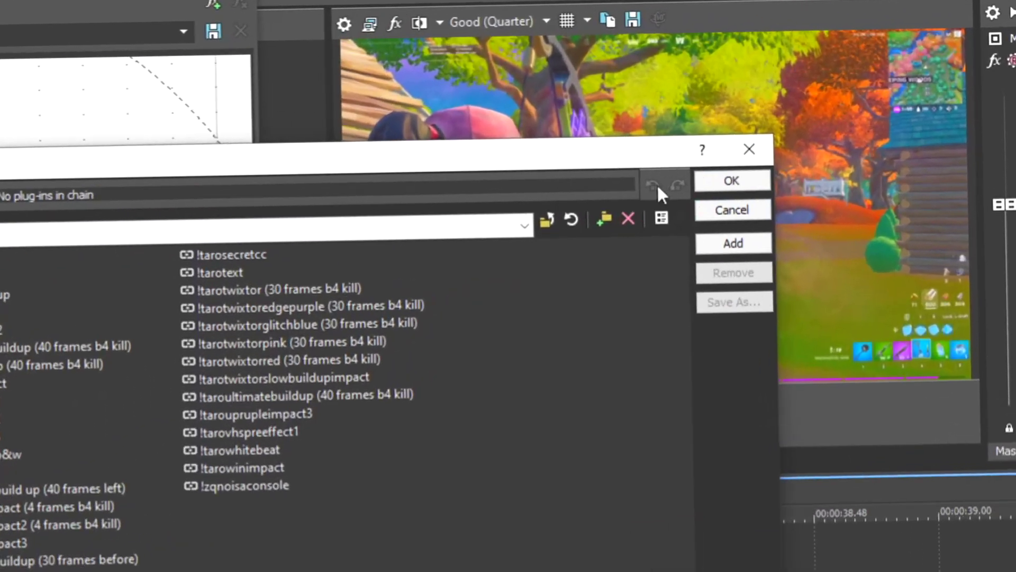
{"action": "left_click", "coordinate": [808, 136]}
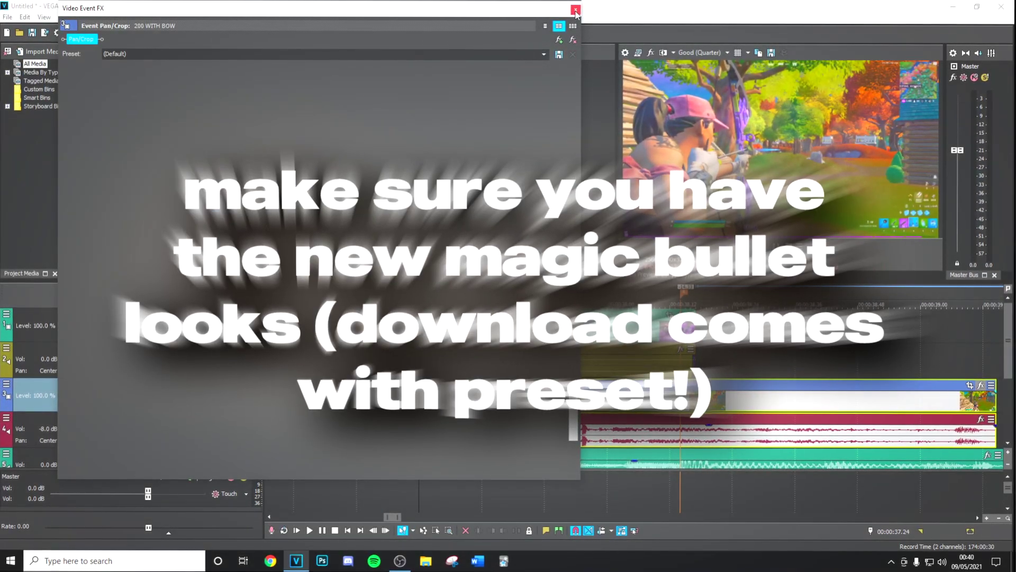
{"action": "left_click", "coordinate": [575, 10]}
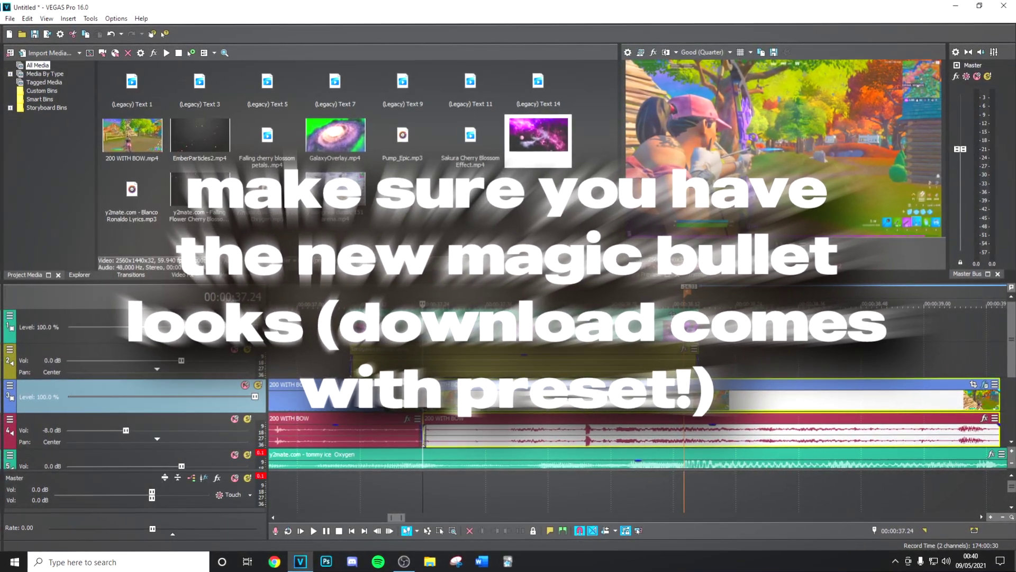
{"action": "left_click", "coordinate": [493, 404]}
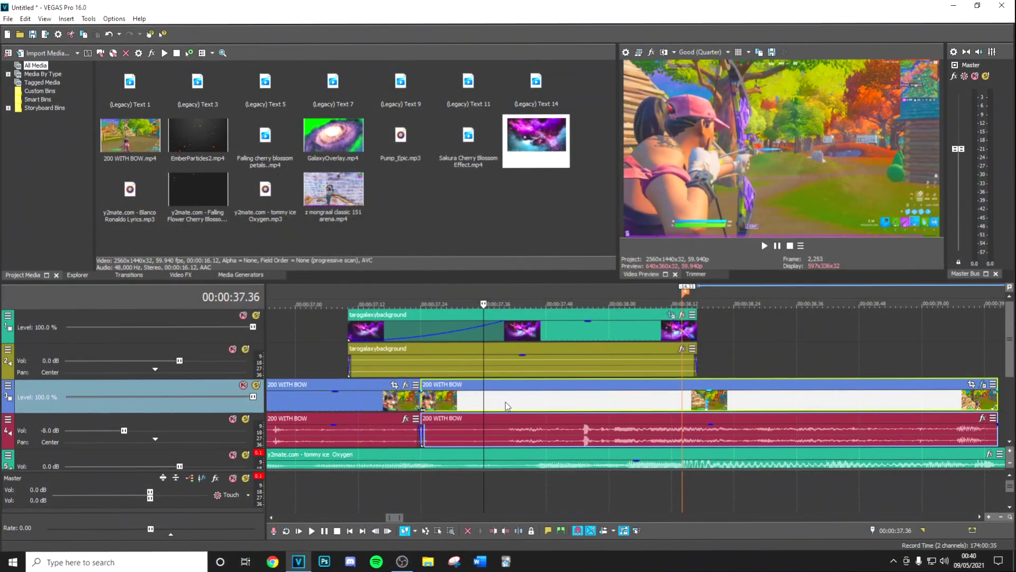
{"action": "key", "text": "Right"}
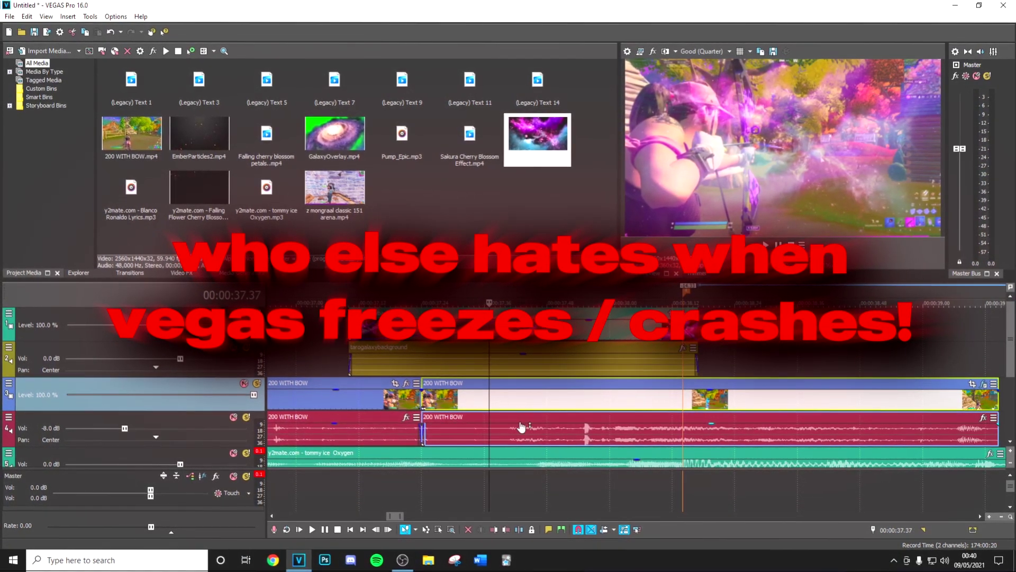
{"action": "key", "text": "Right"}
{"action": "key", "text": "Right"}
{"action": "key", "text": "Right"}
{"action": "key", "text": "Right"}
{"action": "key", "text": "Right"}
{"action": "key", "text": "Right"}
{"action": "key", "text": "Right"}
{"action": "key", "text": "Right"}
{"action": "key", "text": "Right"}
{"action": "key", "text": "Right"}
{"action": "key", "text": "Right"}
{"action": "key", "text": "Right"}
{"action": "key", "text": "Right"}
{"action": "key", "text": "Right"}
{"action": "key", "text": "Right"}
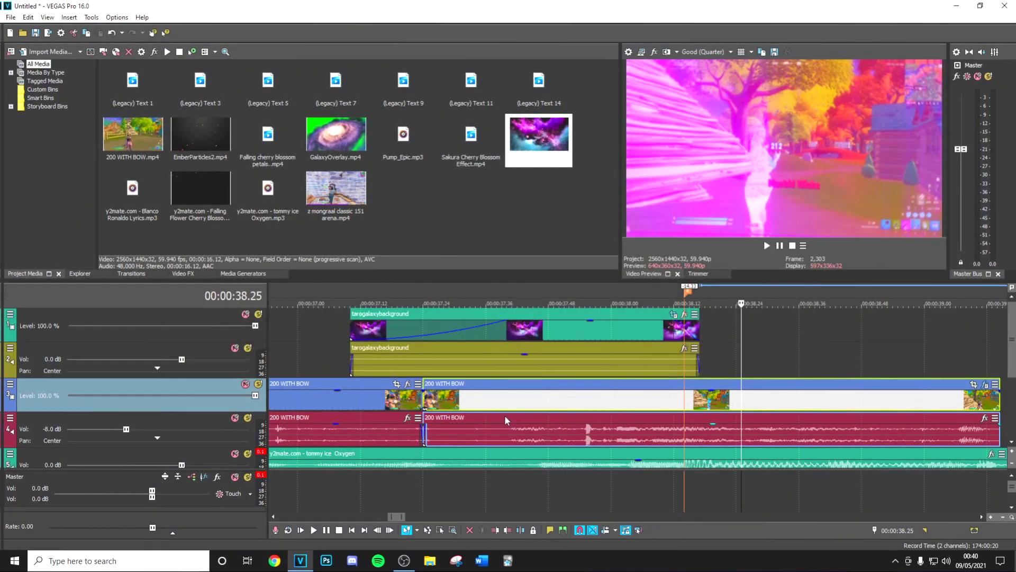
{"action": "left_click", "coordinate": [512, 402]}
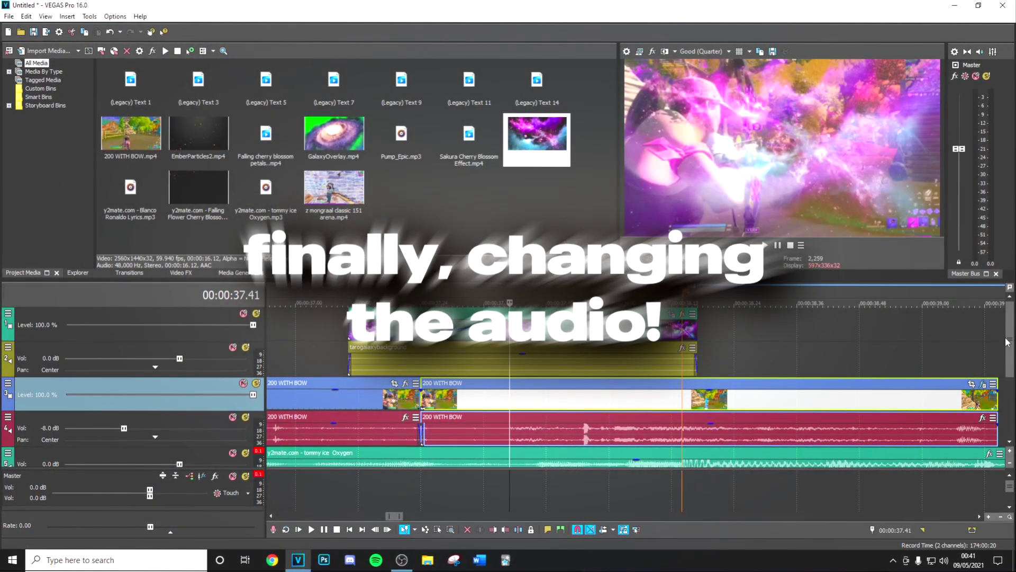
Split the tommy ice Oxygen music at 00:00:38.13, just before the marker, and at 00:00:37.24 where the effect starts.
{"action": "left_click_drag", "start_coordinate": [1010, 351], "coordinate": [1010, 385]}
{"action": "left_click", "coordinate": [681, 398]}
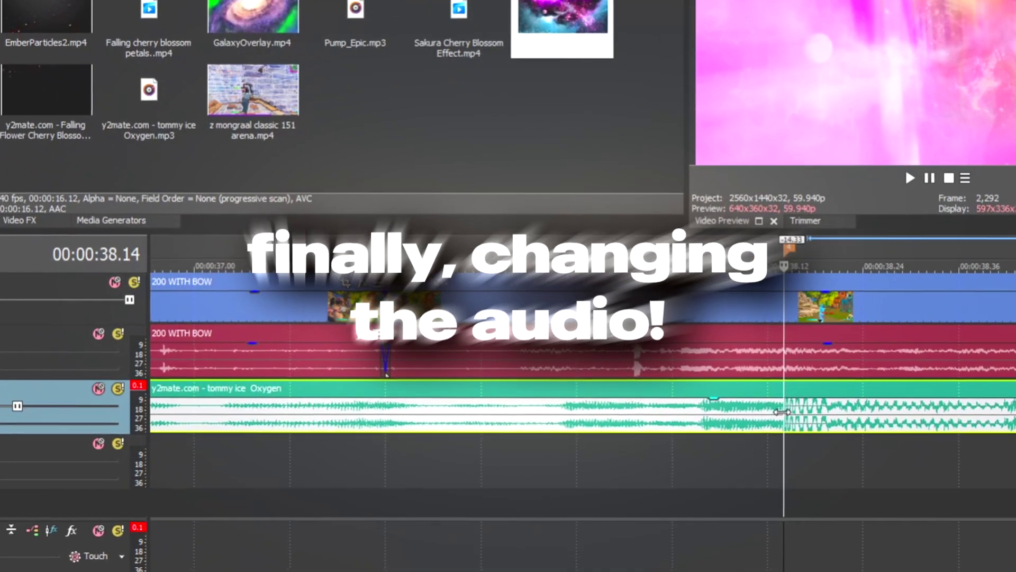
{"action": "scroll", "coordinate": [782, 412], "scroll_direction": "up", "scroll_amount": 3}
{"action": "right_click", "coordinate": [782, 412]}
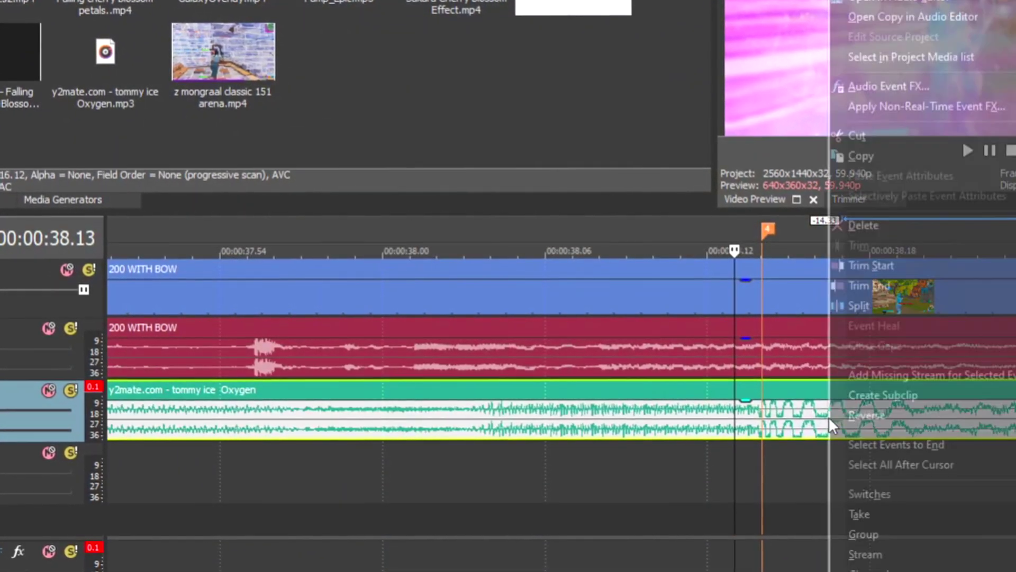
{"action": "left_click", "coordinate": [874, 307]}
{"action": "scroll", "coordinate": [458, 408], "scroll_direction": "down", "scroll_amount": 6}
{"action": "left_click", "coordinate": [567, 421]}
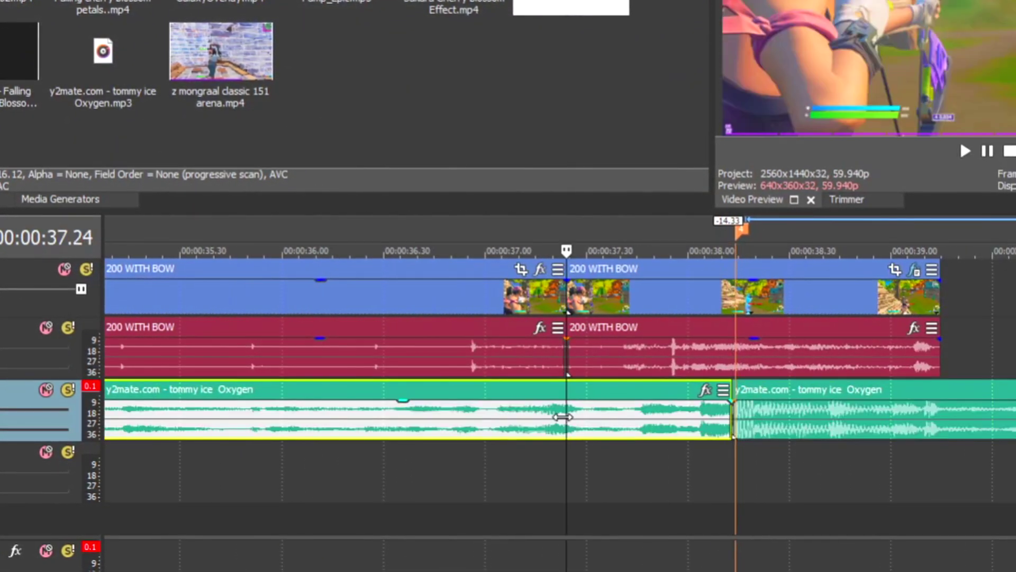
{"action": "key", "text": "s"}
Fade out the middle music section across its whole length and choose the curve that drops quickly at first.
{"action": "left_click", "coordinate": [645, 415]}
{"action": "scroll", "coordinate": [646, 415], "scroll_direction": "up", "scroll_amount": 3}
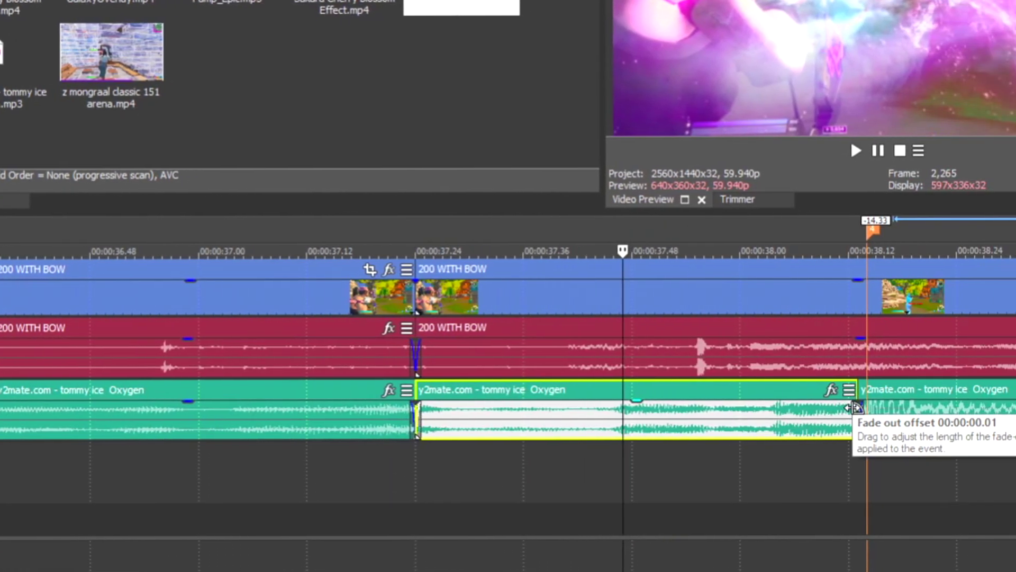
{"action": "left_click_drag", "start_coordinate": [857, 407], "coordinate": [360, 419]}
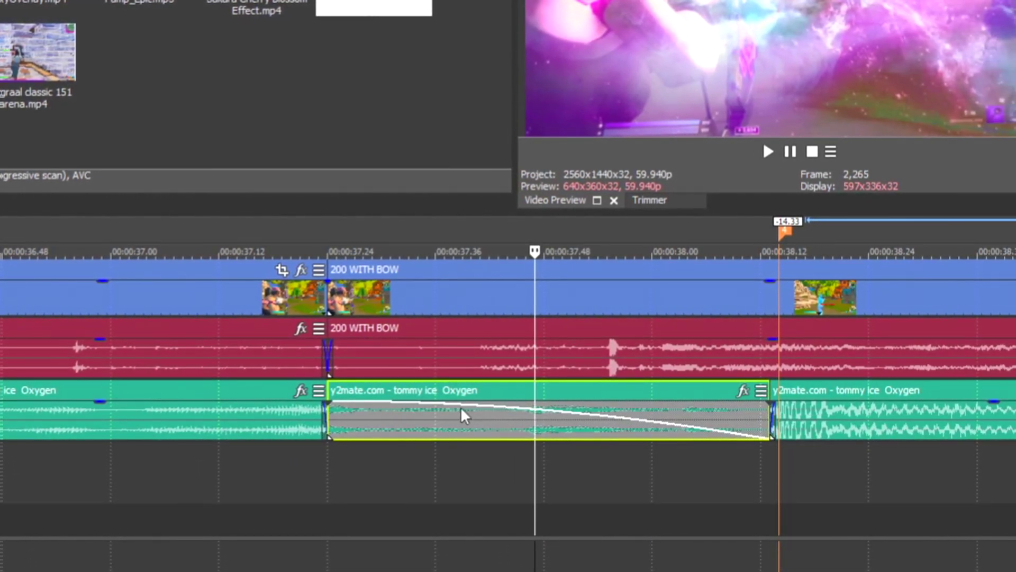
{"action": "left_click", "coordinate": [462, 410]}
{"action": "right_click", "coordinate": [444, 409]}
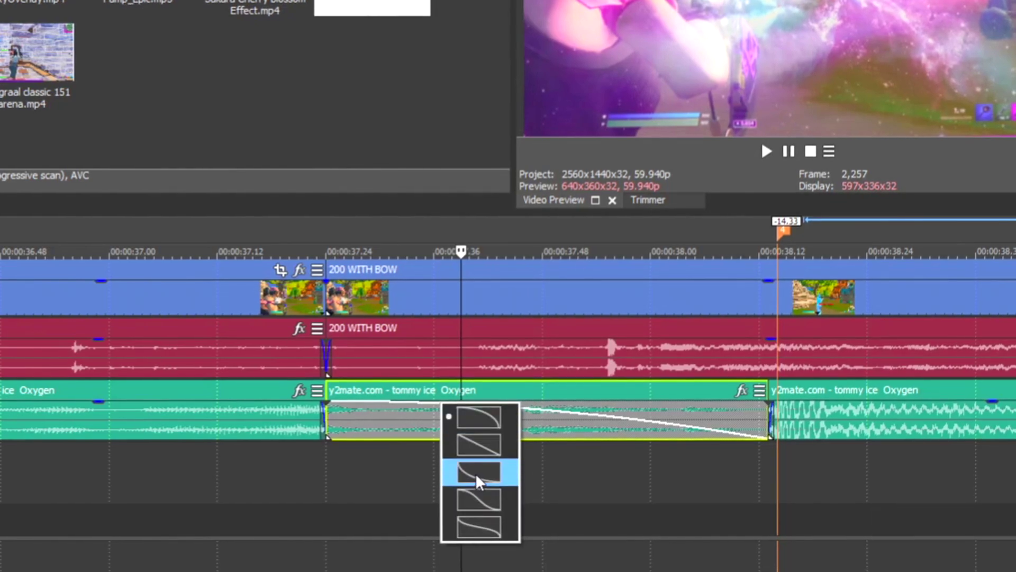
{"action": "left_click", "coordinate": [476, 474]}
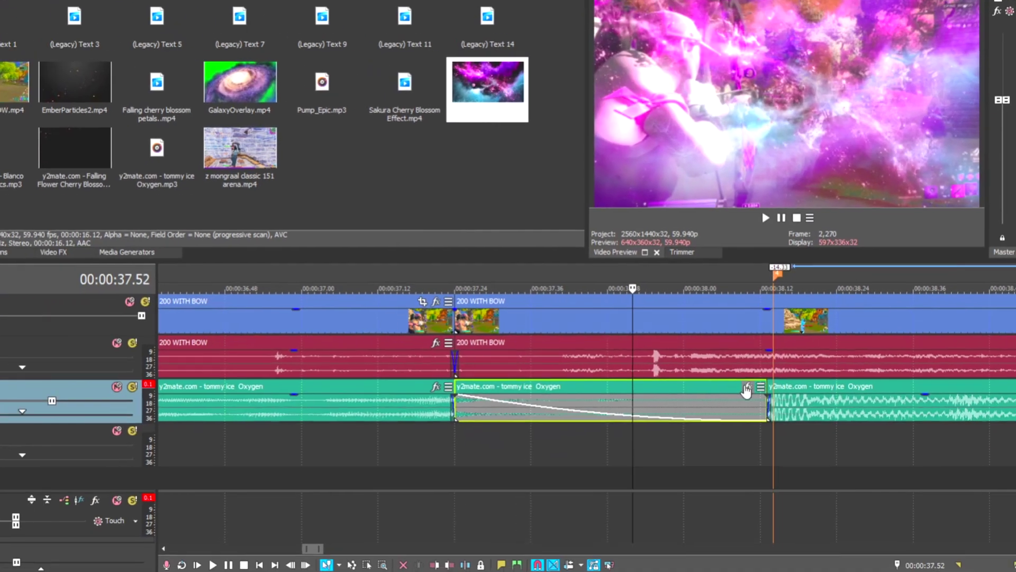
Add the Reverb audio effect to the faded middle section of the tommy ice Oxygen music.
{"action": "left_click", "coordinate": [746, 387]}
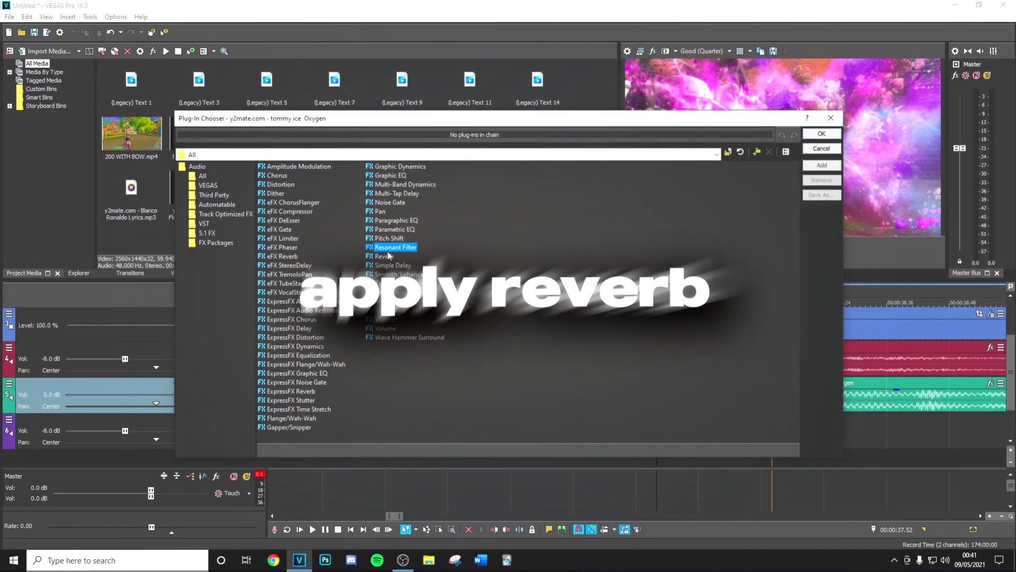
{"action": "left_click", "coordinate": [389, 256]}
{"action": "left_click", "coordinate": [822, 134]}
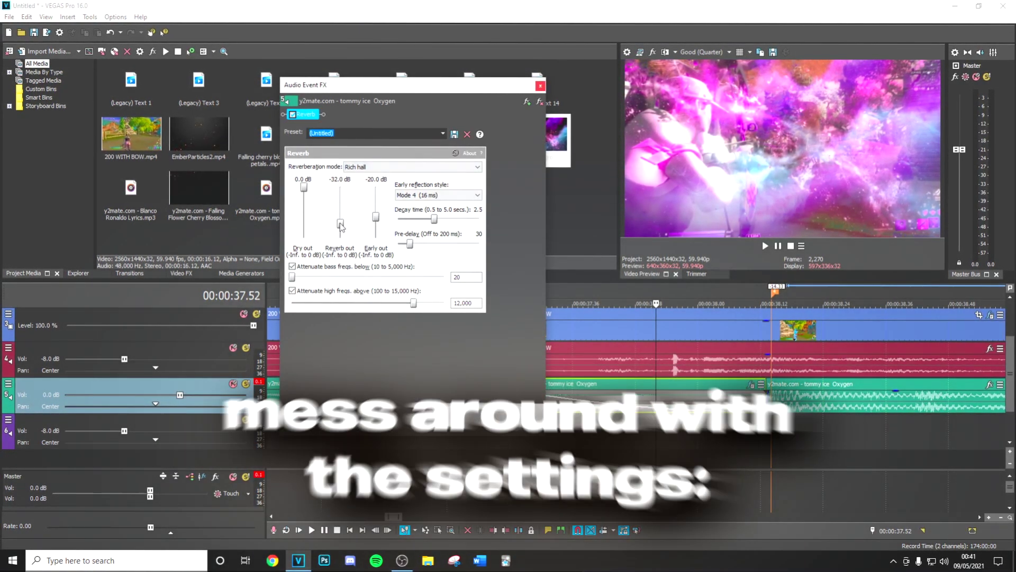
Set the Reverb out level to -26.8 dB and the Early out level to -17.5 dB.
{"action": "left_click_drag", "start_coordinate": [342, 226], "coordinate": [341, 223]}
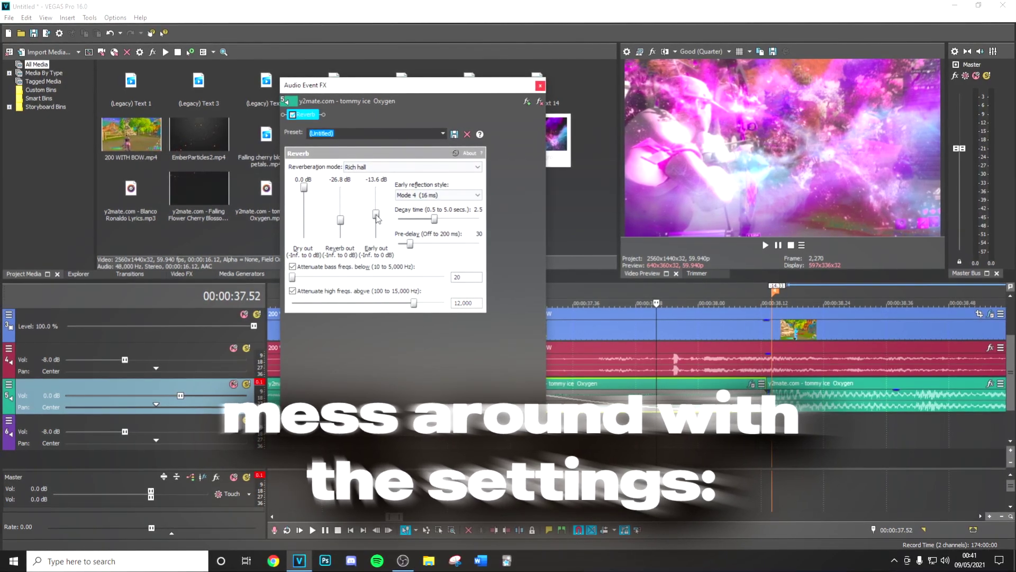
{"action": "left_click_drag", "start_coordinate": [374, 217], "coordinate": [374, 216]}
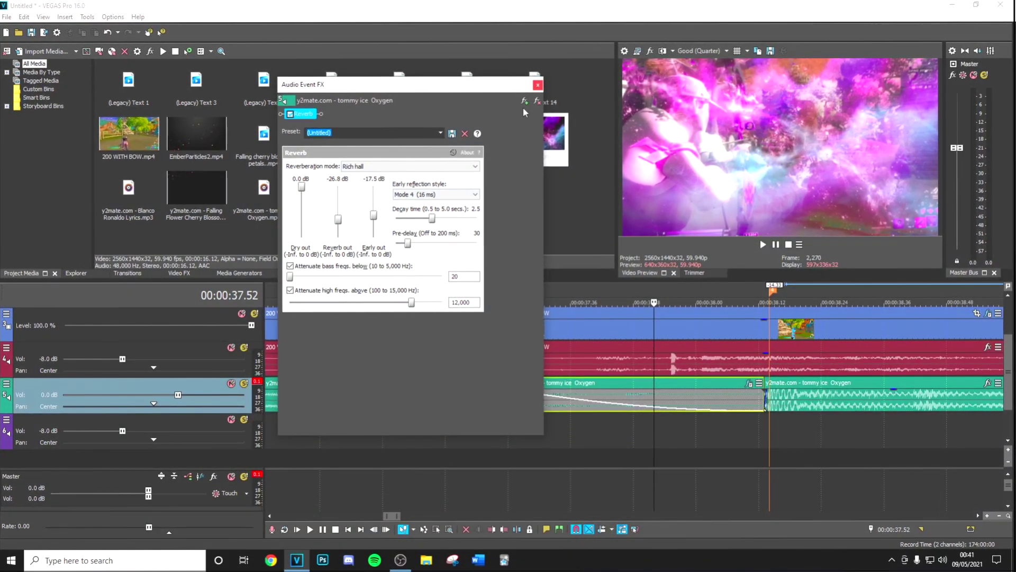
{"action": "left_click", "coordinate": [539, 85]}
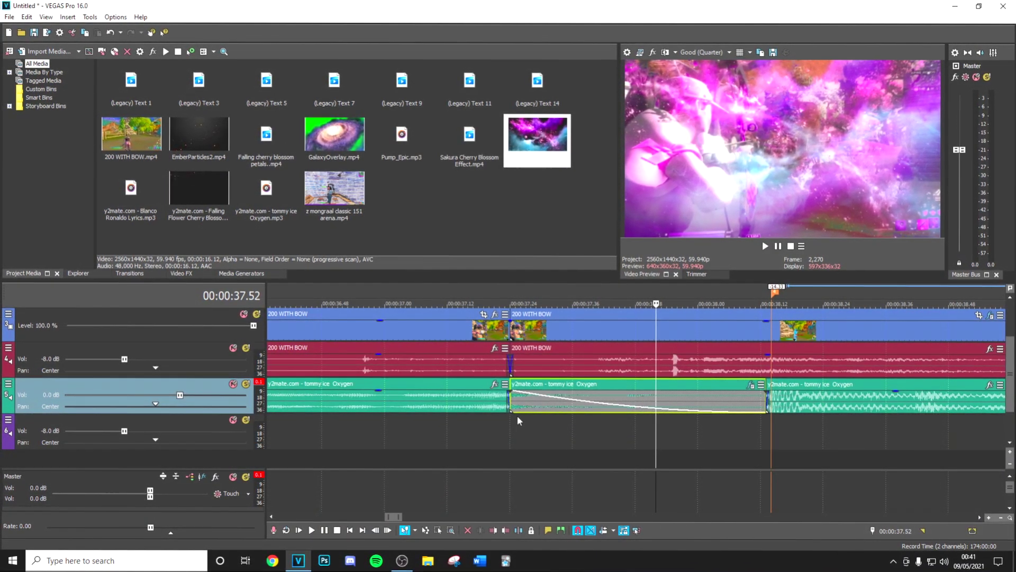
Preview the effect from the 200 WITH BOW cut and select the tarogalaxybackground overlay with the playhead at 00:00:37.54.
{"action": "left_click", "coordinate": [514, 421]}
{"action": "key", "text": "space"}
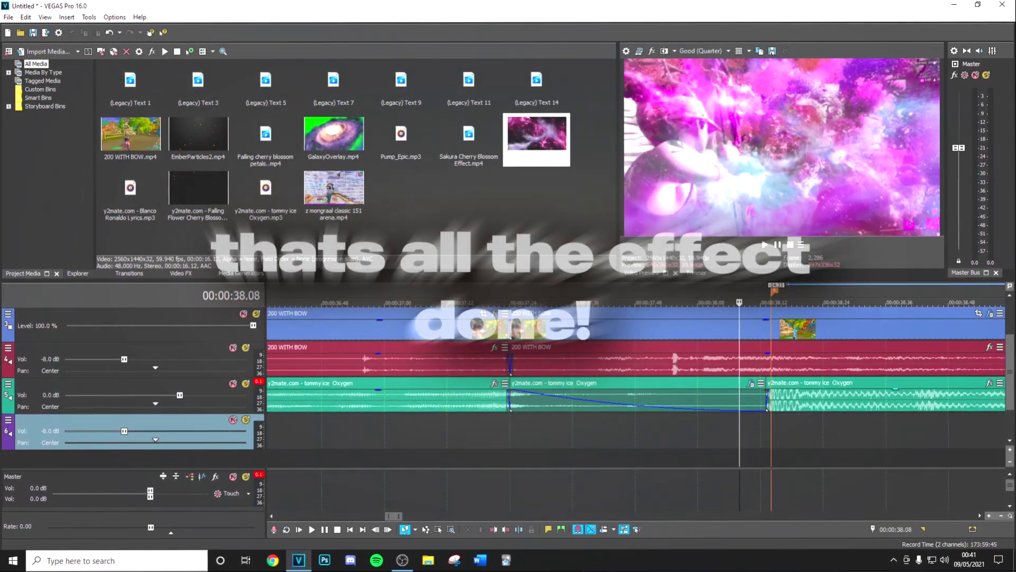
{"action": "scroll", "coordinate": [709, 326], "scroll_direction": "up", "scroll_amount": 3}
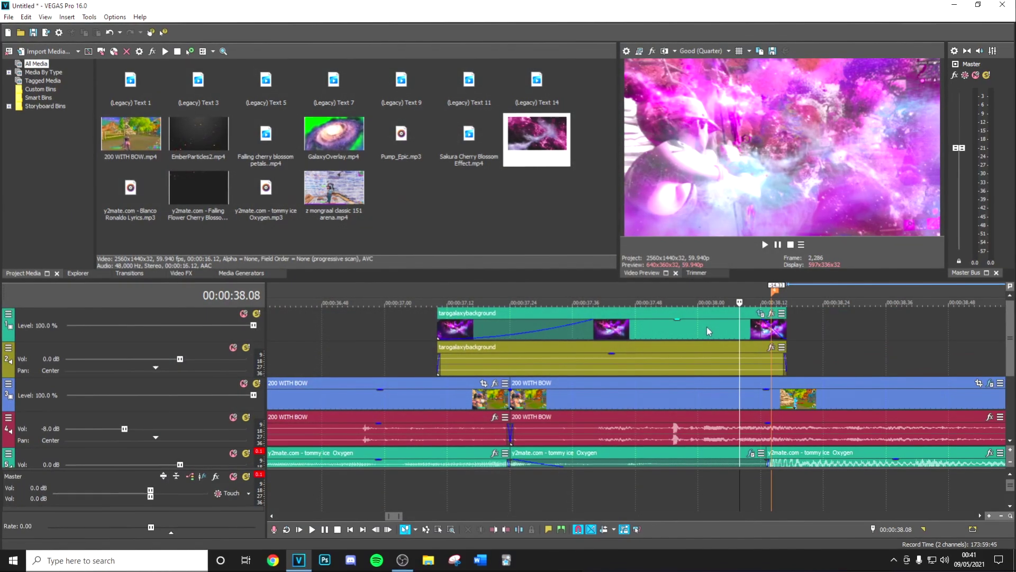
{"action": "left_click", "coordinate": [668, 335]}
{"action": "left_click", "coordinate": [668, 335]}
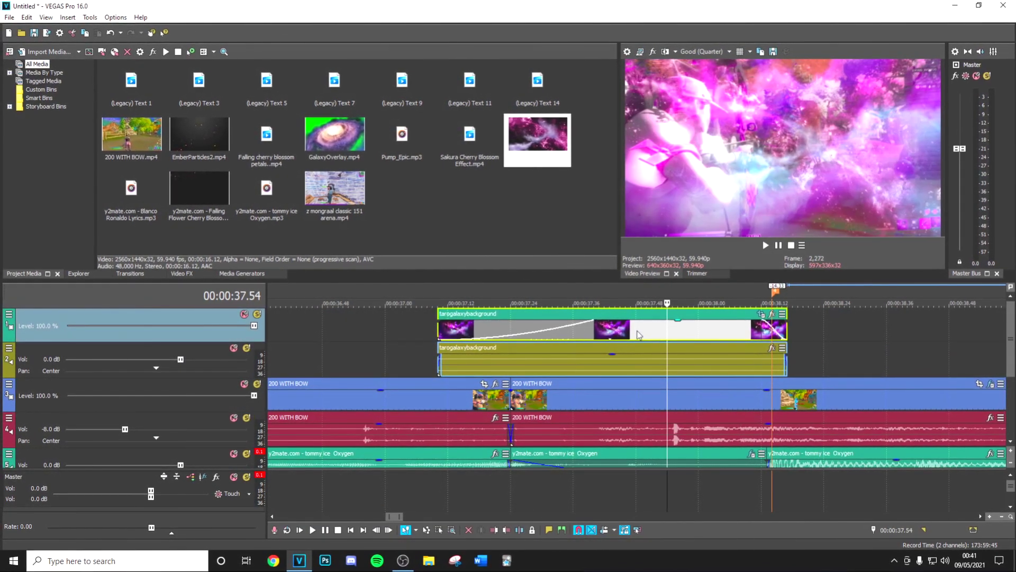